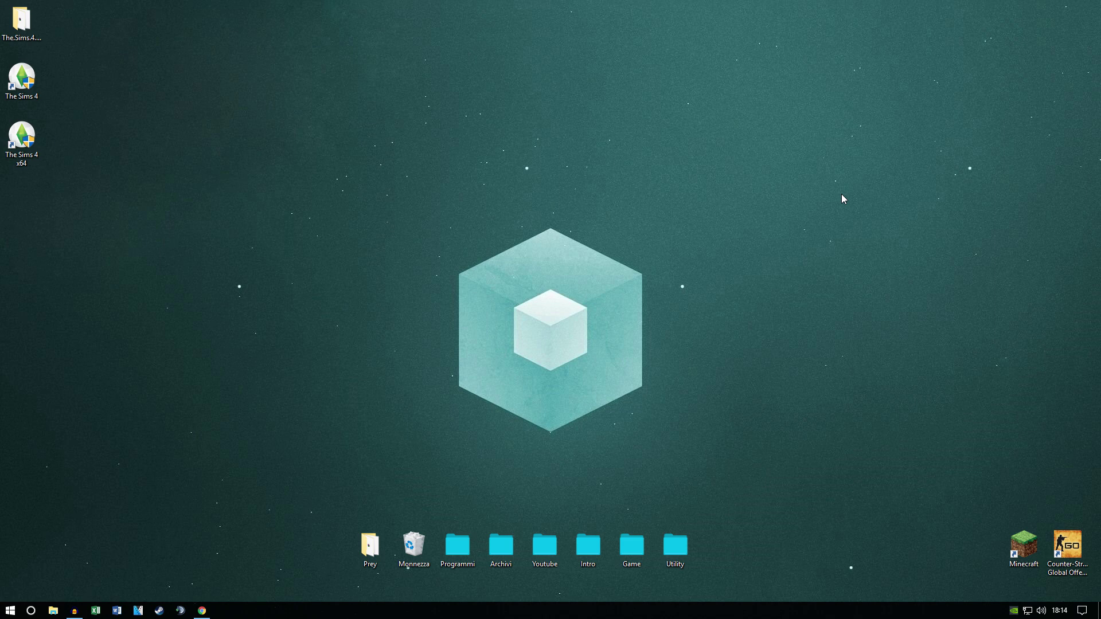
- Switch to Chrome and examine the Sims 4 Deluxe Edition page's download links, installation notes and system requirements
{"action": "left_click", "coordinate": [205, 611]}
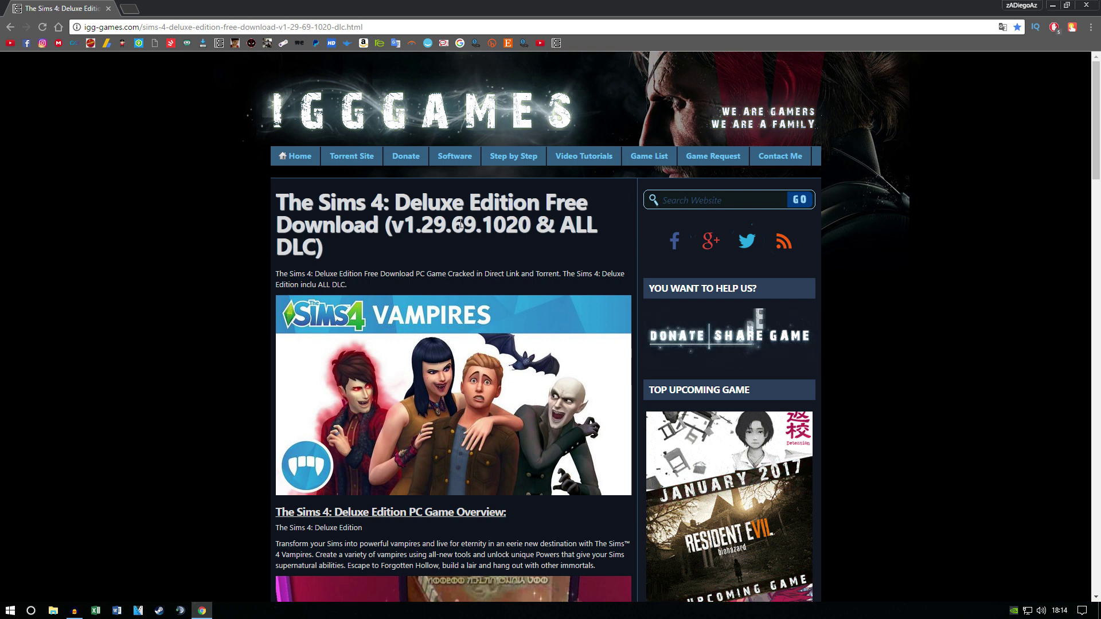
{"action": "scroll", "coordinate": [552, 307], "scroll_direction": "down", "scroll_amount": 1}
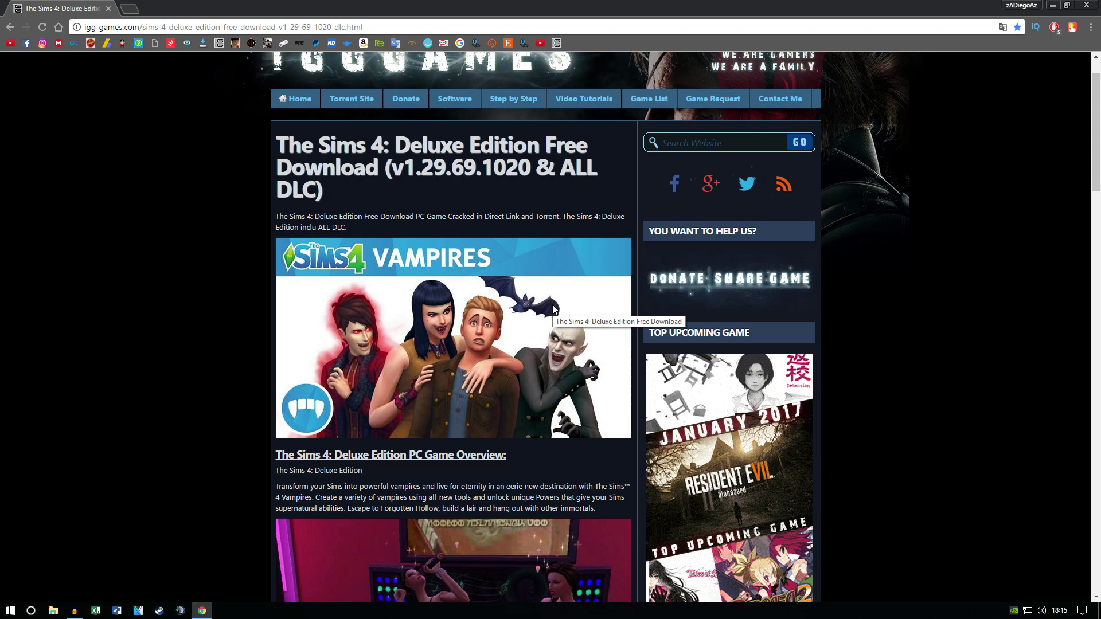
{"action": "scroll", "coordinate": [462, 472], "scroll_direction": "down", "scroll_amount": 3}
{"action": "scroll", "coordinate": [462, 471], "scroll_direction": "down", "scroll_amount": 20}
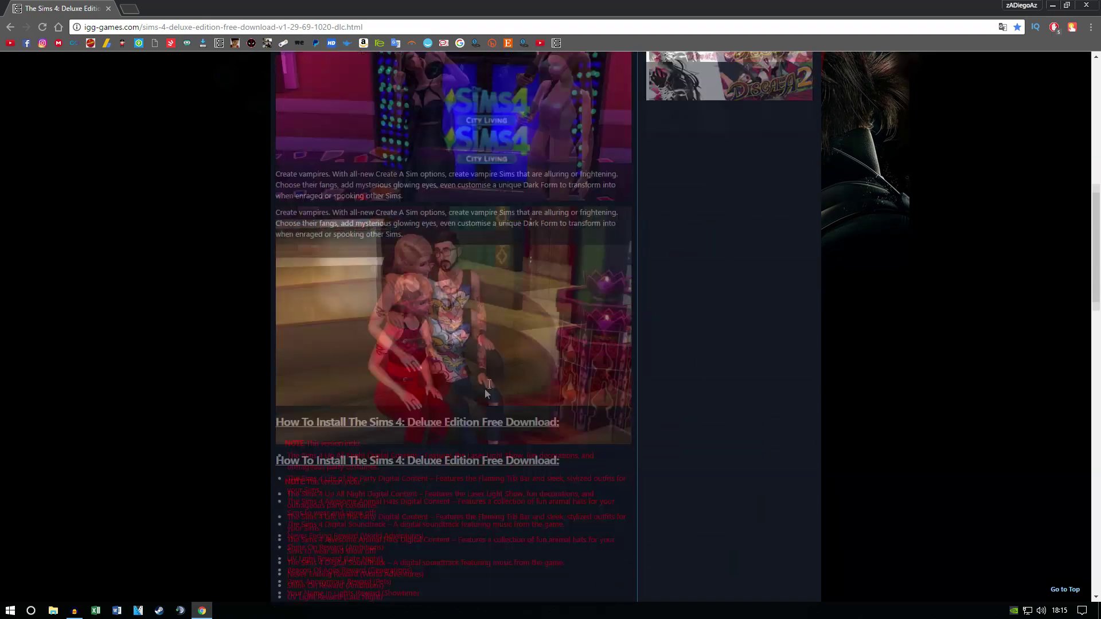
{"action": "scroll", "coordinate": [476, 284], "scroll_direction": "down", "scroll_amount": 2}
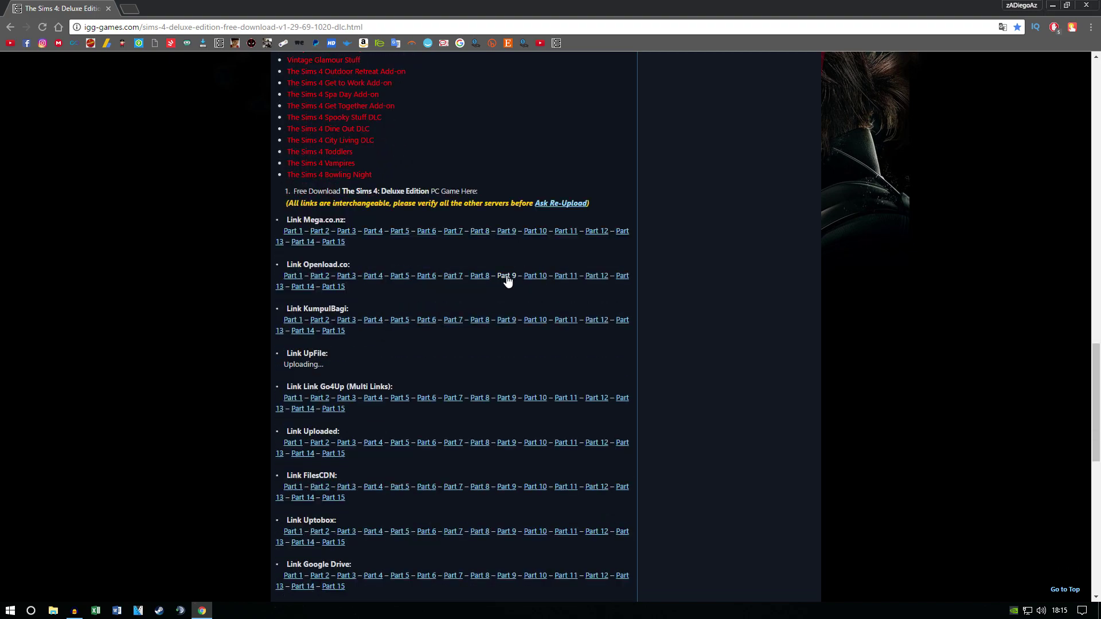
{"action": "scroll", "coordinate": [493, 295], "scroll_direction": "down", "scroll_amount": 6}
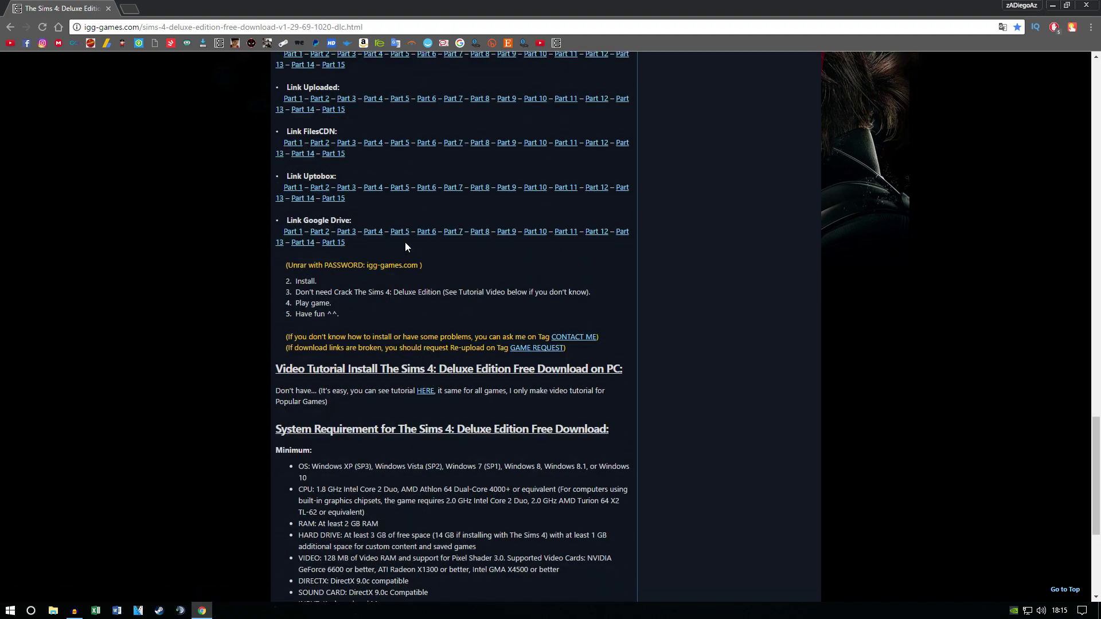
{"action": "scroll", "coordinate": [408, 248], "scroll_direction": "up", "scroll_amount": 1}
{"action": "scroll", "coordinate": [631, 350], "scroll_direction": "down", "scroll_amount": 1}
{"action": "scroll", "coordinate": [746, 333], "scroll_direction": "up", "scroll_amount": 3}
{"action": "scroll", "coordinate": [785, 324], "scroll_direction": "down", "scroll_amount": 1}
{"action": "scroll", "coordinate": [786, 320], "scroll_direction": "down", "scroll_amount": 4}
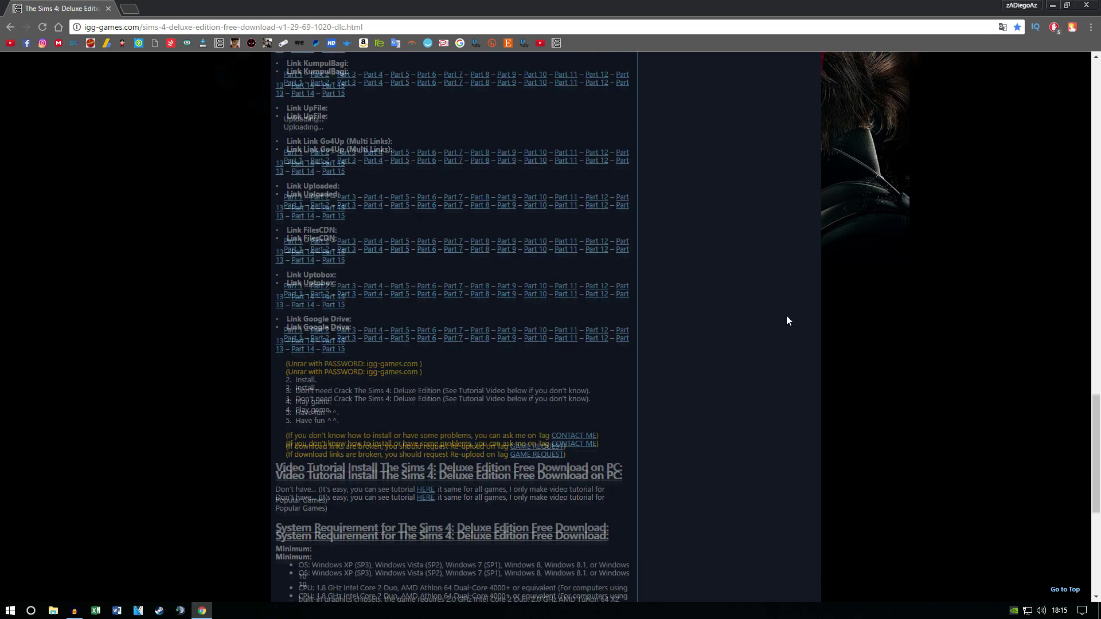
{"action": "scroll", "coordinate": [768, 275], "scroll_direction": "up", "scroll_amount": 7}
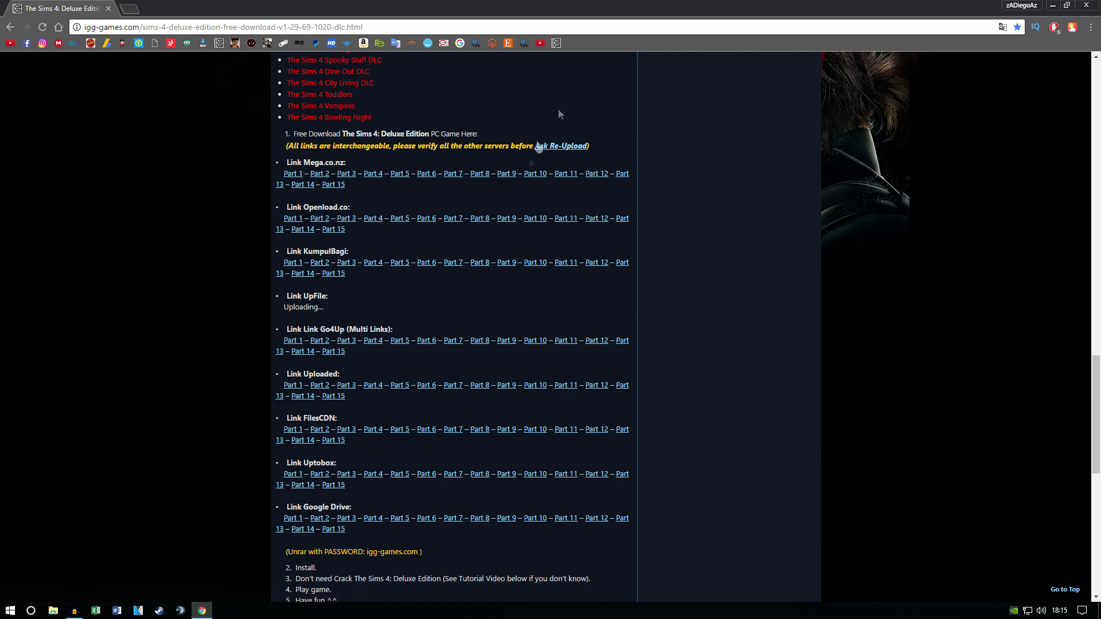
{"action": "scroll", "coordinate": [786, 207], "scroll_direction": "down", "scroll_amount": 10}
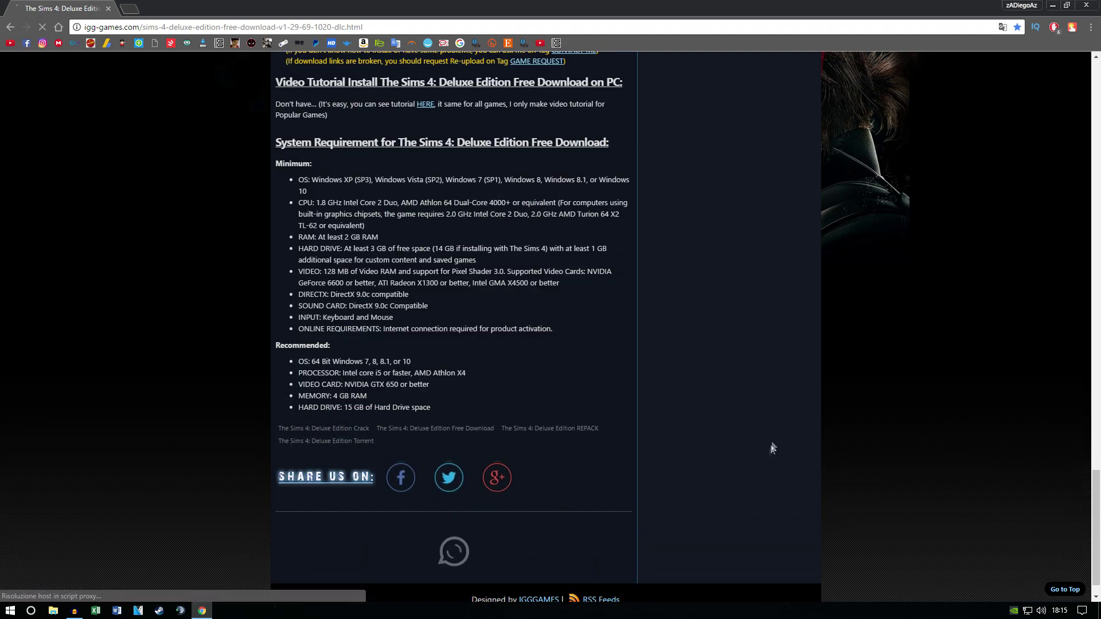
{"action": "scroll", "coordinate": [755, 406], "scroll_direction": "up", "scroll_amount": 5}
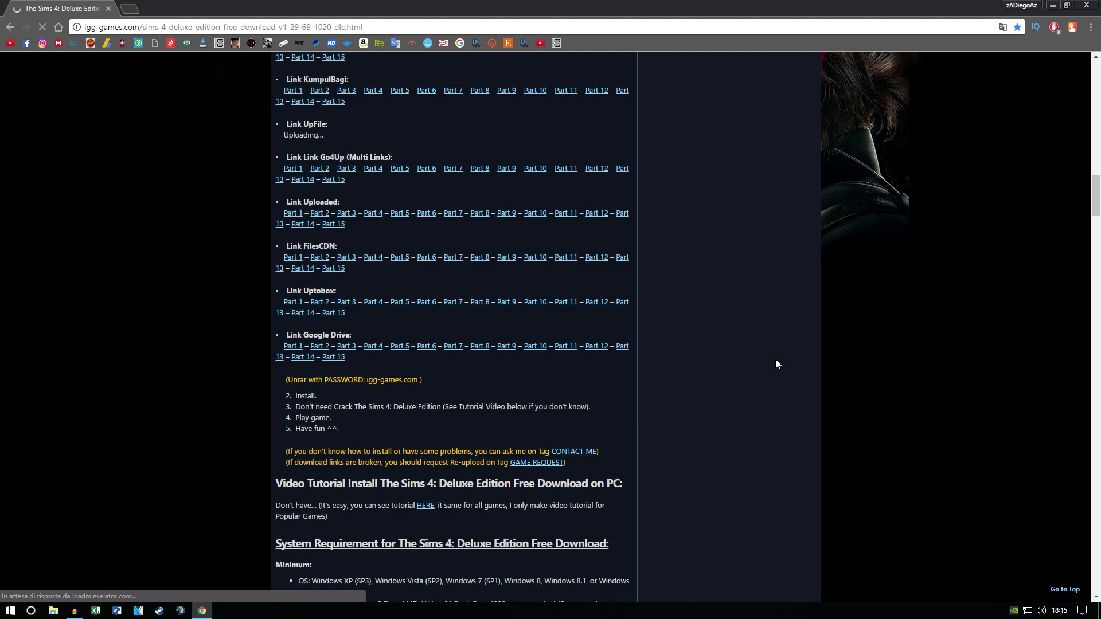
{"action": "scroll", "coordinate": [743, 360], "scroll_direction": "up", "scroll_amount": 3}
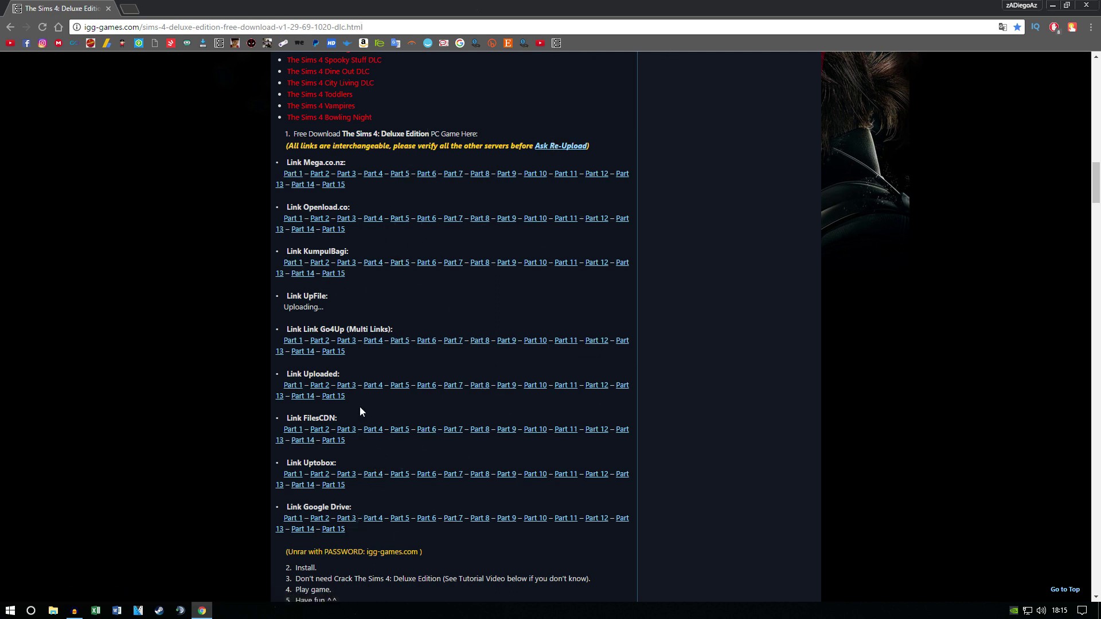
- Start the Part 1 archive download through the Google Drive link and cancel it
{"action": "left_click", "coordinate": [300, 523]}
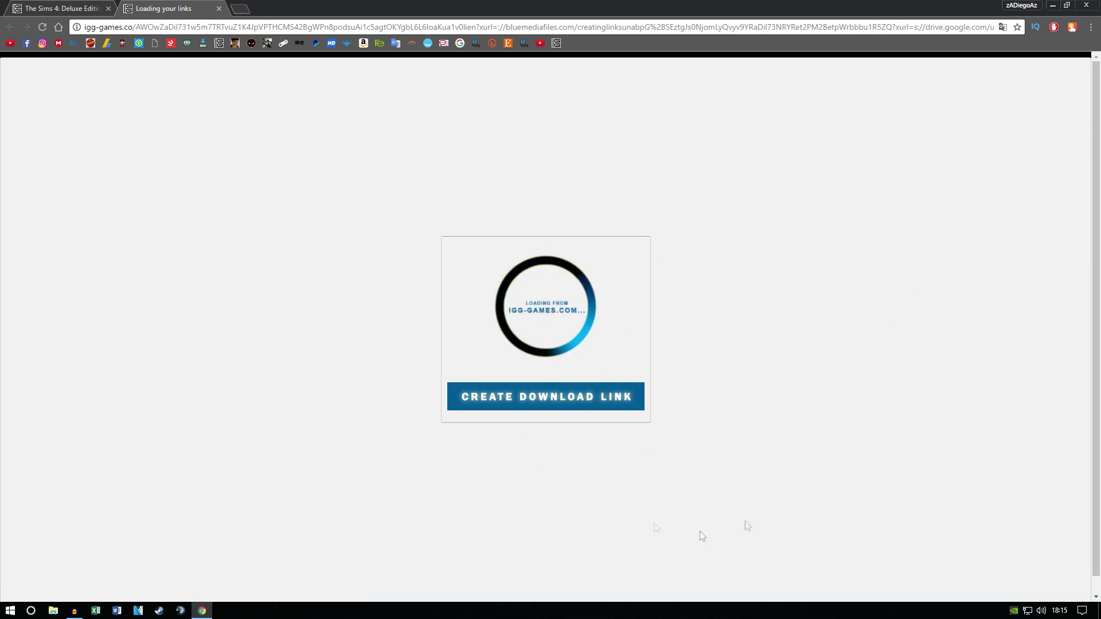
{"action": "left_click", "coordinate": [570, 401]}
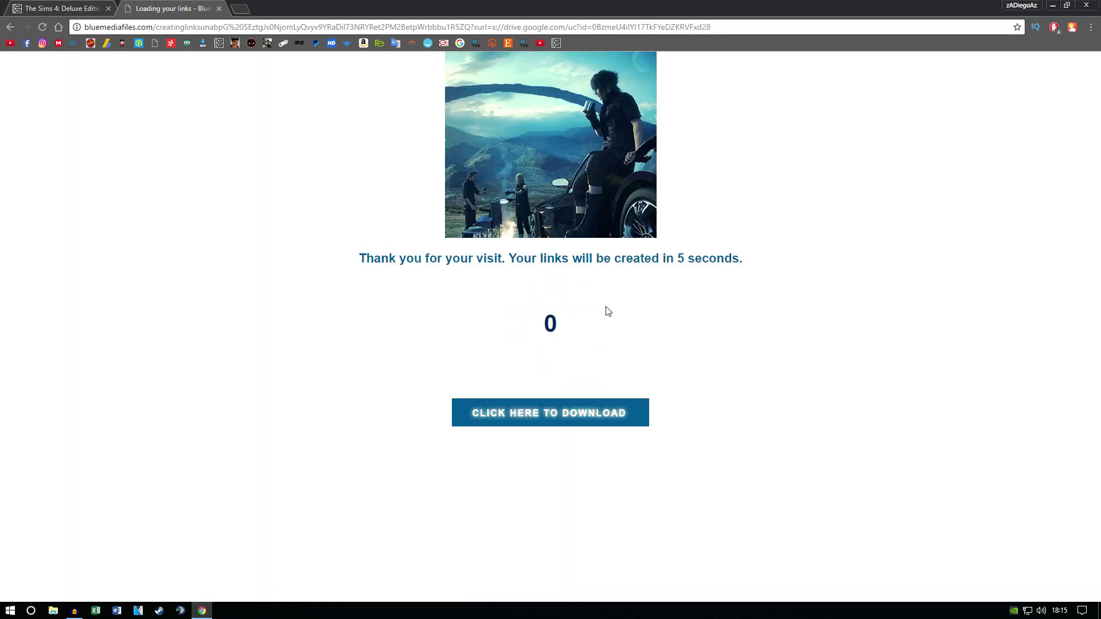
{"action": "left_click", "coordinate": [580, 420]}
{"action": "left_click", "coordinate": [482, 187]}
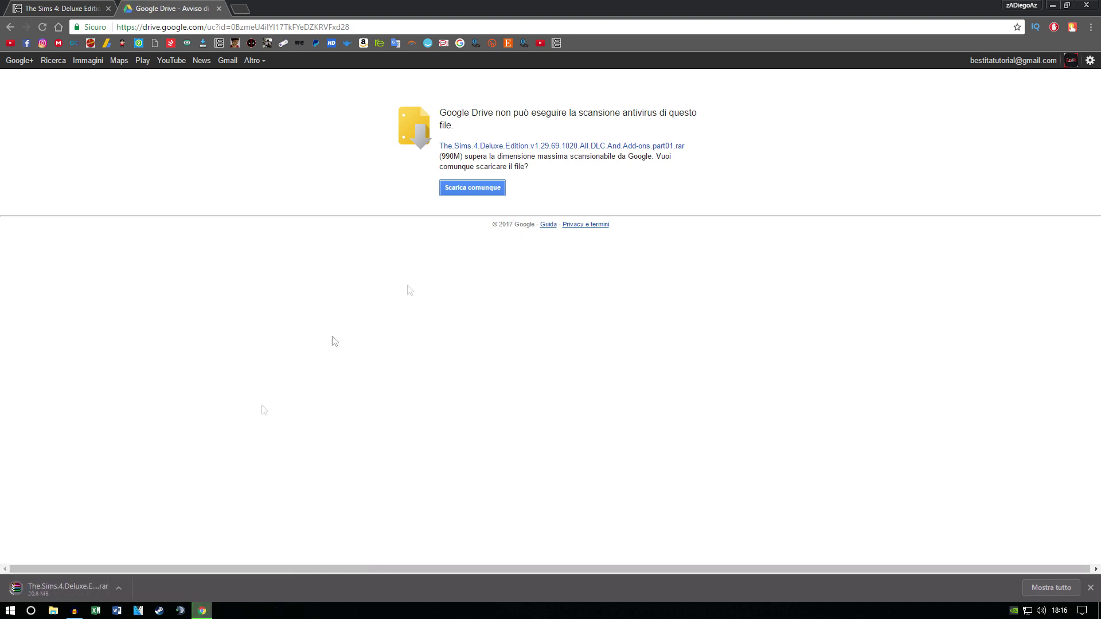
{"action": "right_click", "coordinate": [83, 585]}
{"action": "left_click", "coordinate": [103, 573]}
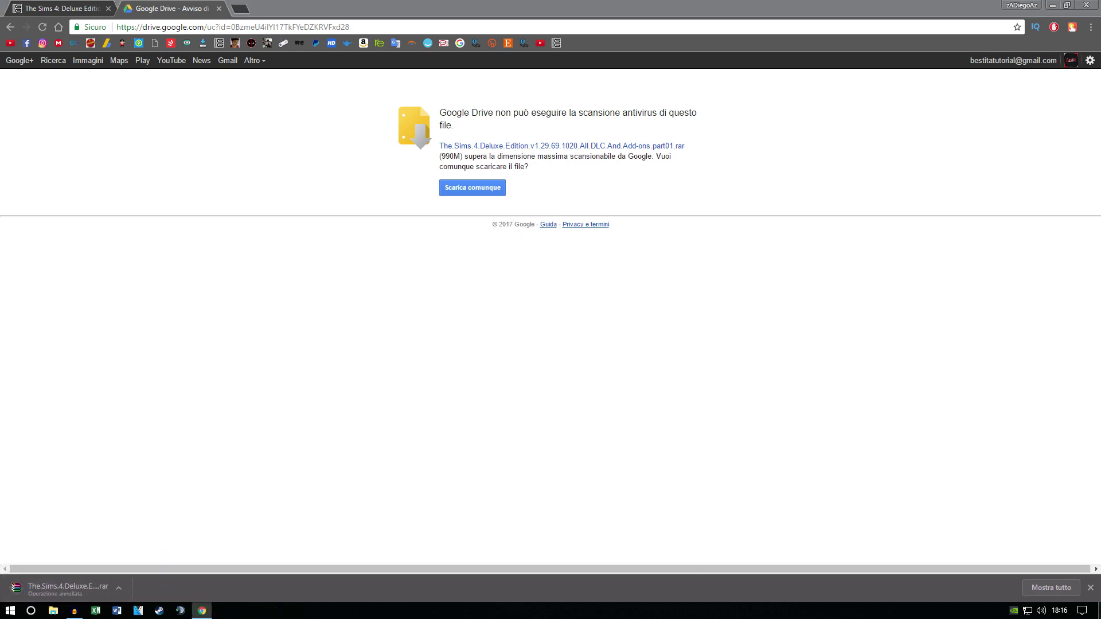
- Show the desktop and open The.Sims.4 folder to review its archive parts
{"action": "key", "text": "super+d"}
{"action": "double_click", "coordinate": [21, 20]}
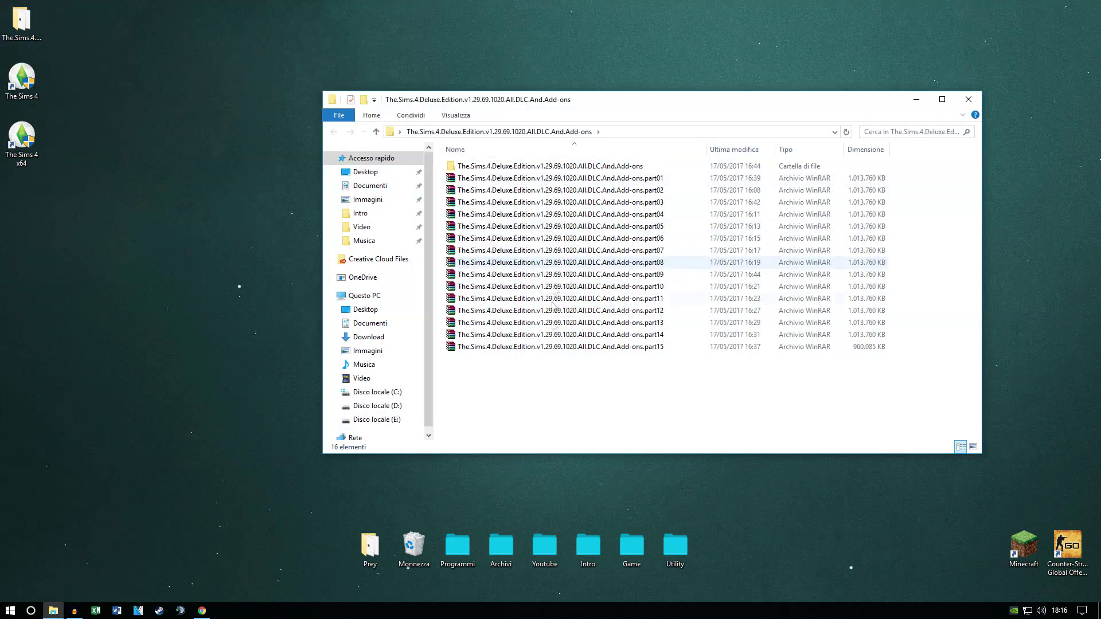
{"action": "left_click_drag", "start_coordinate": [608, 414], "coordinate": [564, 177]}
{"action": "left_click", "coordinate": [588, 391]}
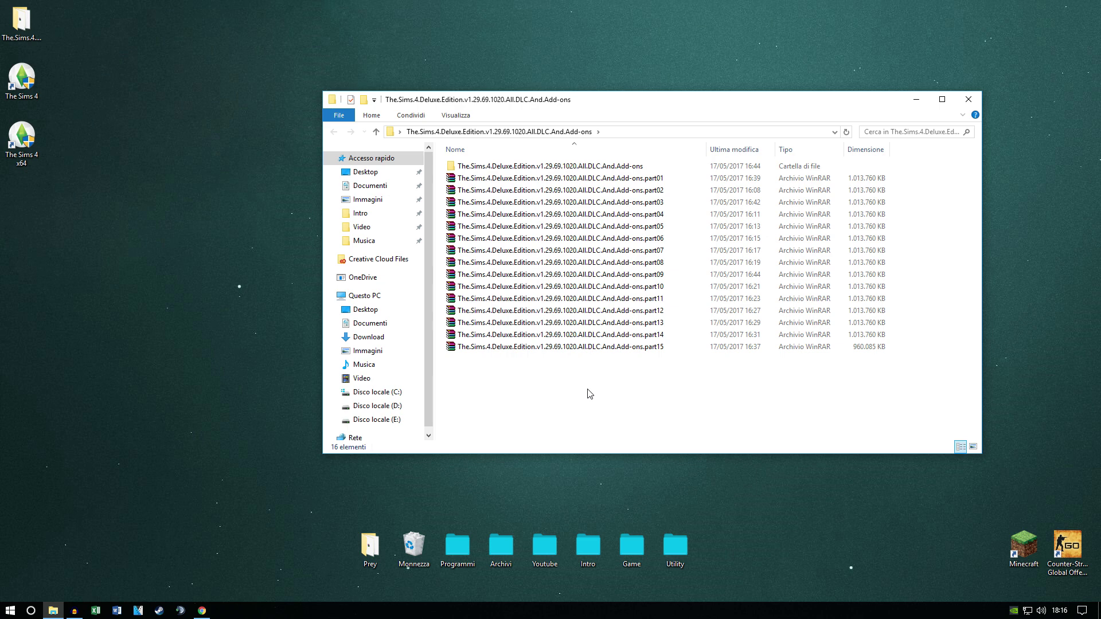
{"action": "left_click_drag", "start_coordinate": [631, 379], "coordinate": [639, 160]}
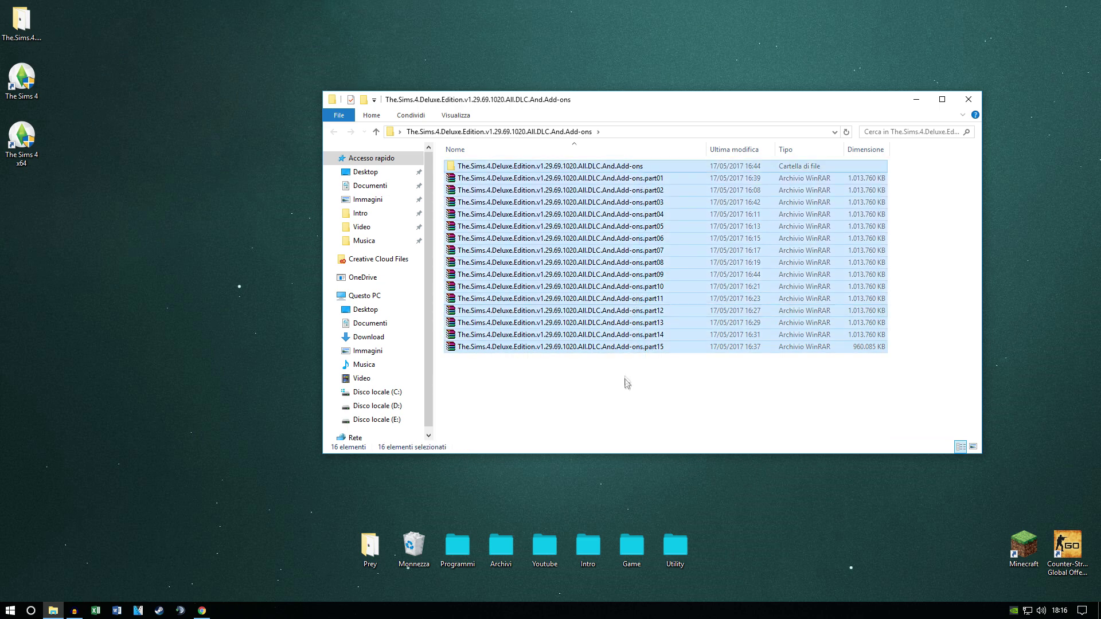
{"action": "left_click", "coordinate": [628, 378]}
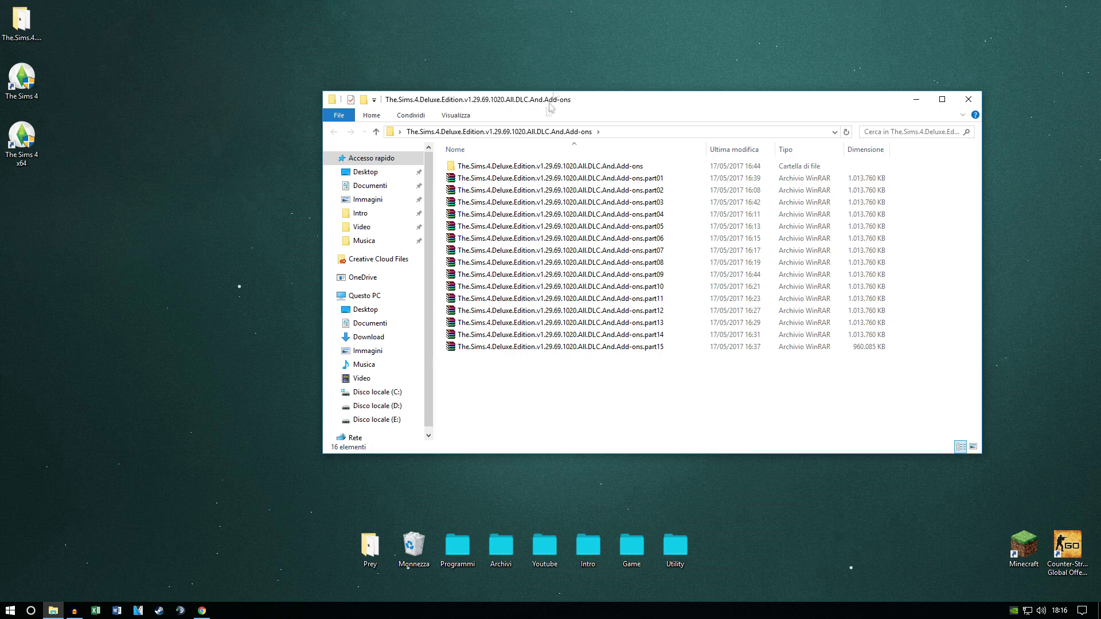
- Select the RAR archives part01 to part15 and look at their WinRAR extraction options without extracting
{"action": "left_click_drag", "start_coordinate": [585, 401], "coordinate": [642, 179]}
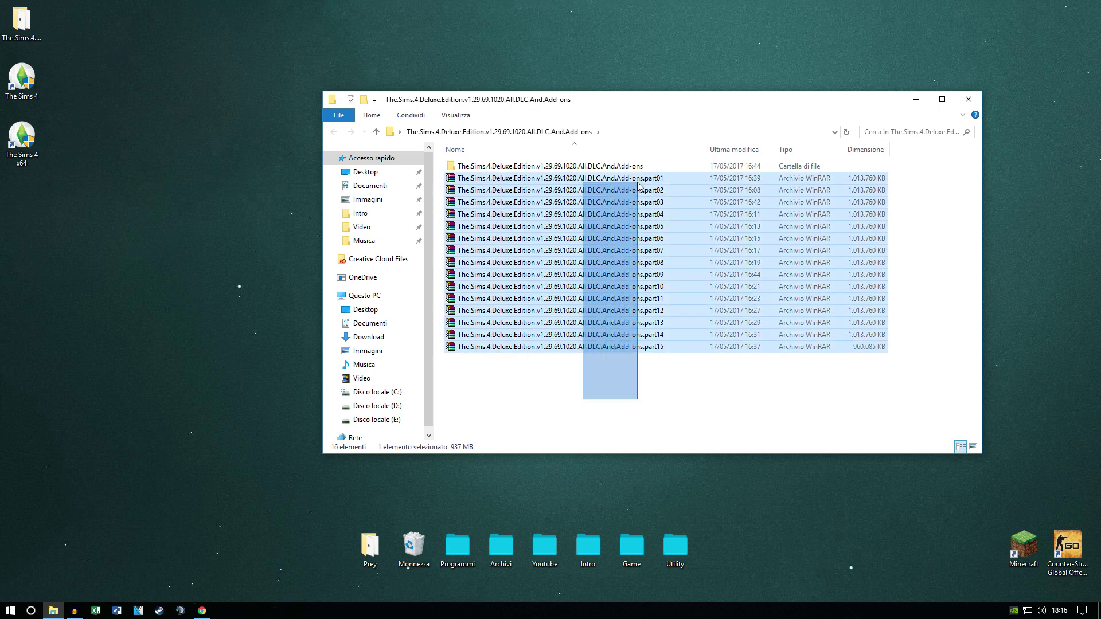
{"action": "right_click", "coordinate": [535, 240]}
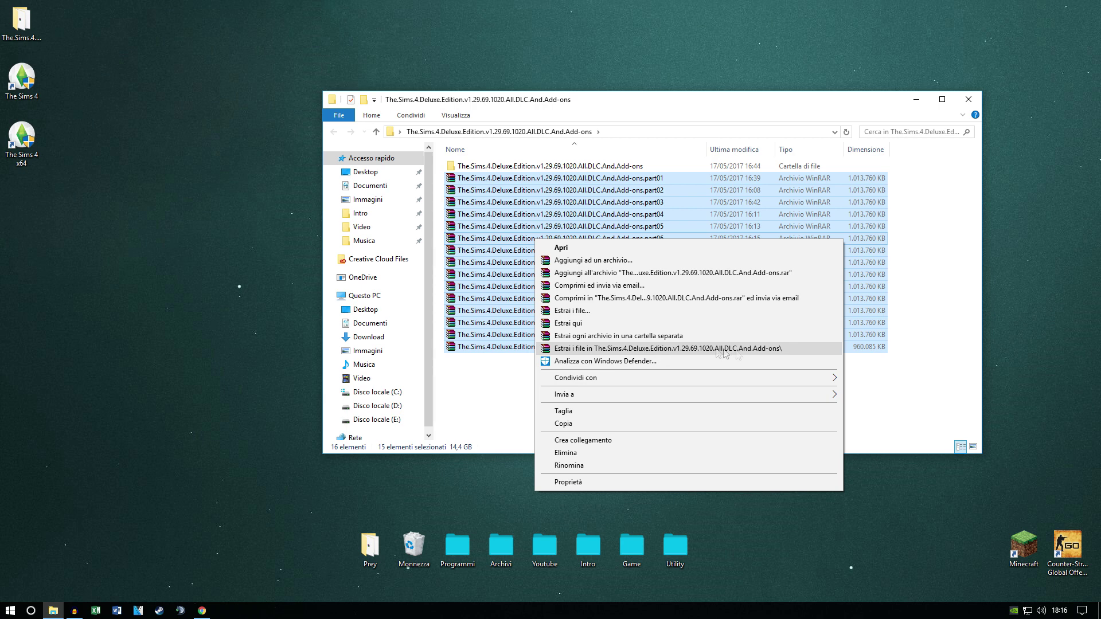
{"action": "left_click", "coordinate": [905, 413]}
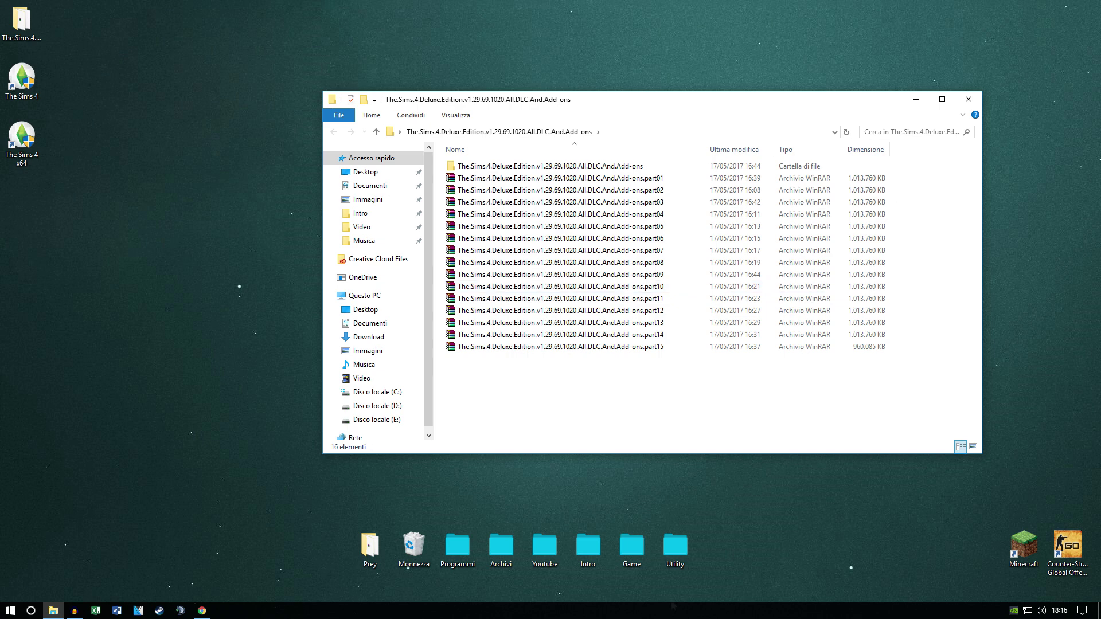
- Open the extracted game subfolder and run Verify_BIN_files_before_installation, closing the QuickSFV check before it completes
{"action": "double_click", "coordinate": [551, 166]}
{"action": "double_click", "coordinate": [571, 165]}
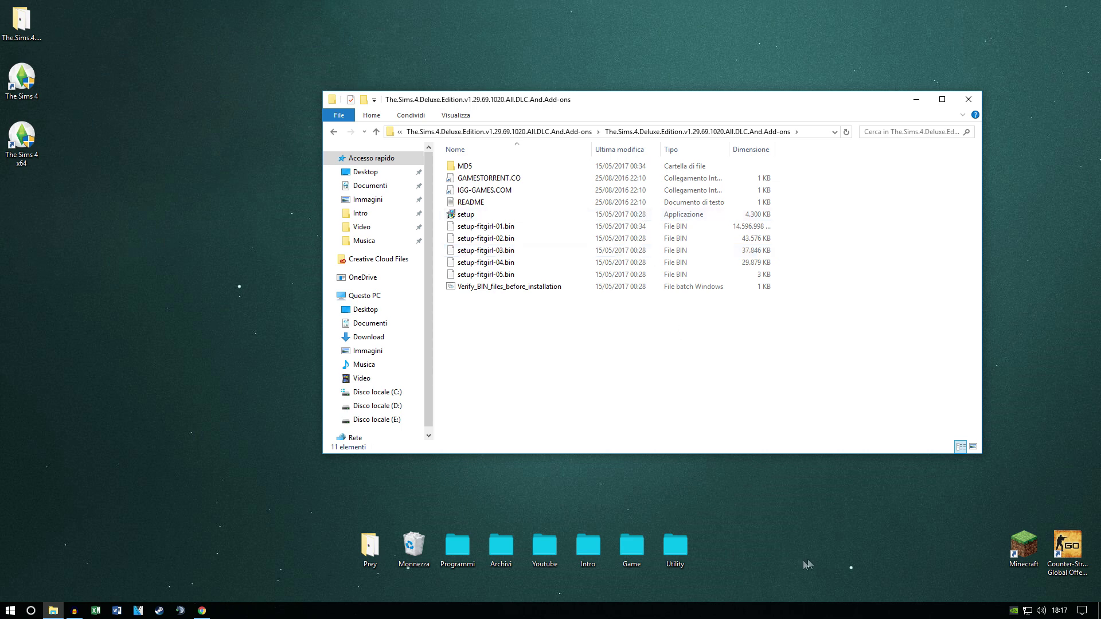
{"action": "left_click", "coordinate": [518, 291]}
{"action": "double_click", "coordinate": [517, 292]}
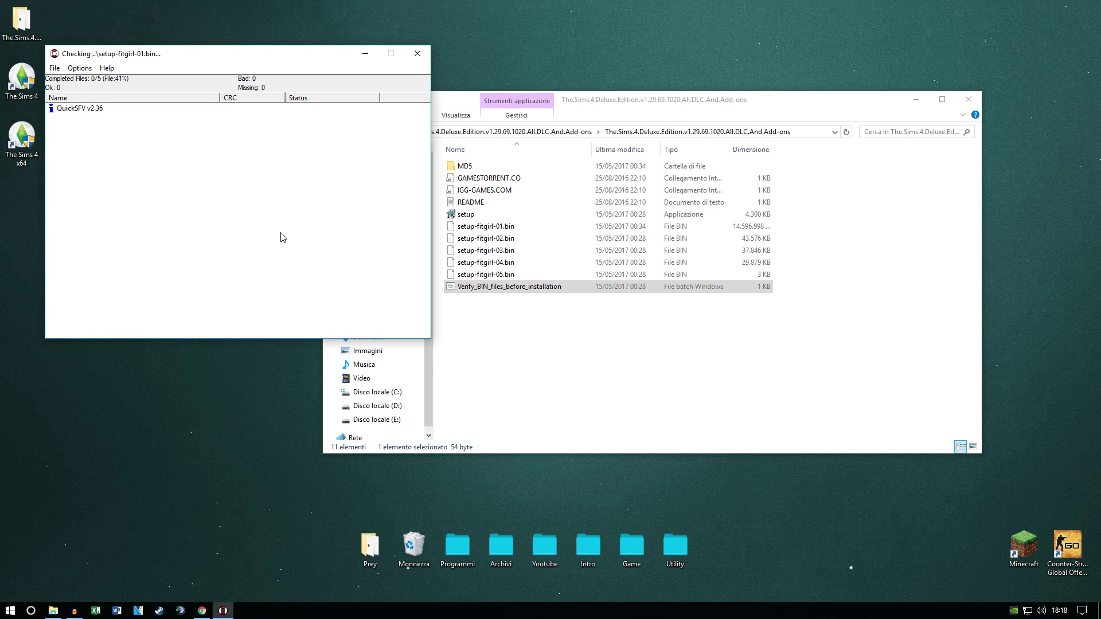
{"action": "left_click", "coordinate": [417, 53]}
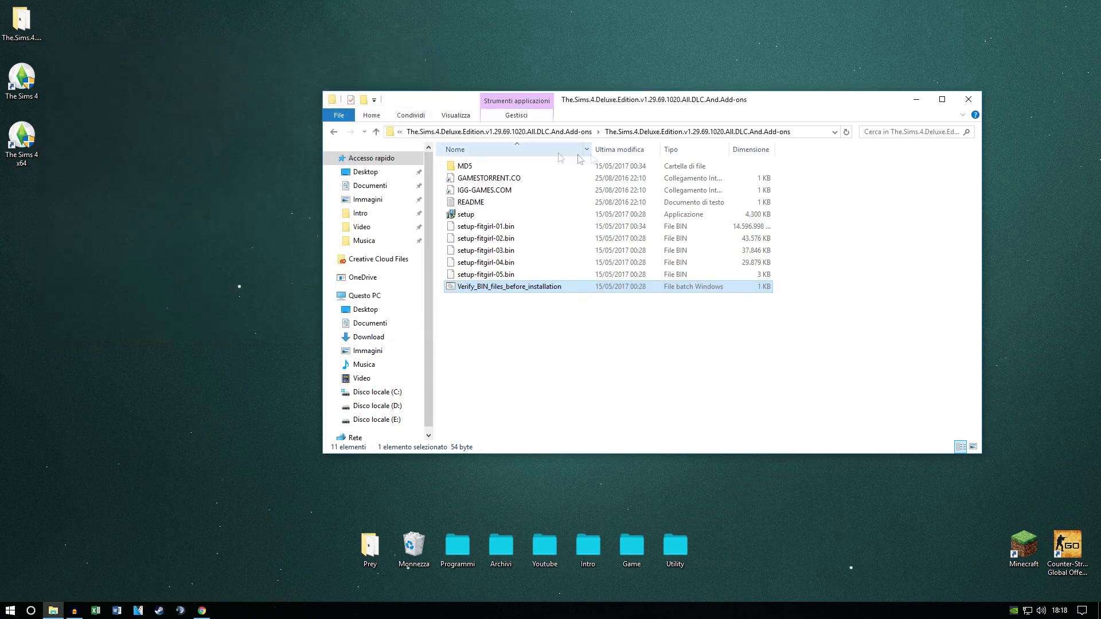
{"action": "left_click", "coordinate": [553, 396]}
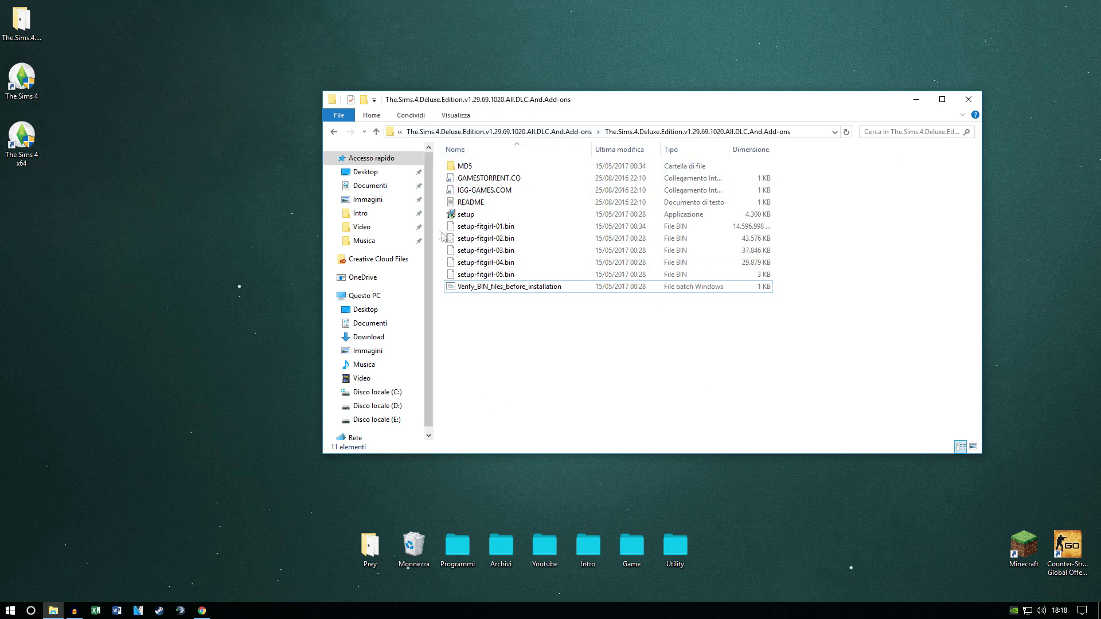
- Run setup from the extracted folder, allow it to make changes and choose English as the setup language
{"action": "double_click", "coordinate": [505, 214]}
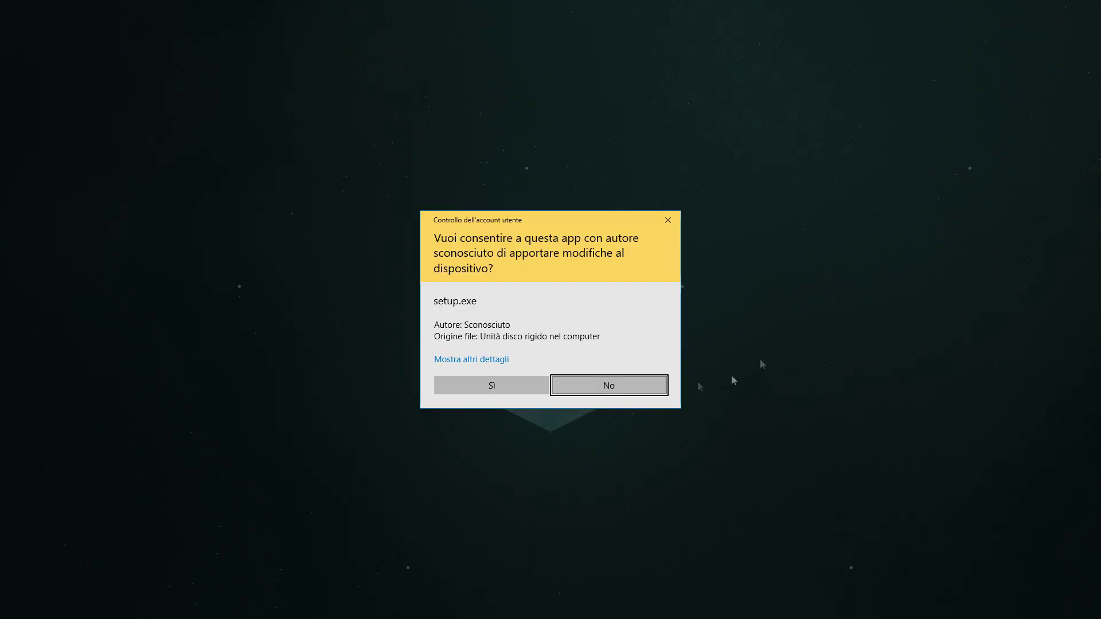
{"action": "left_click", "coordinate": [514, 380]}
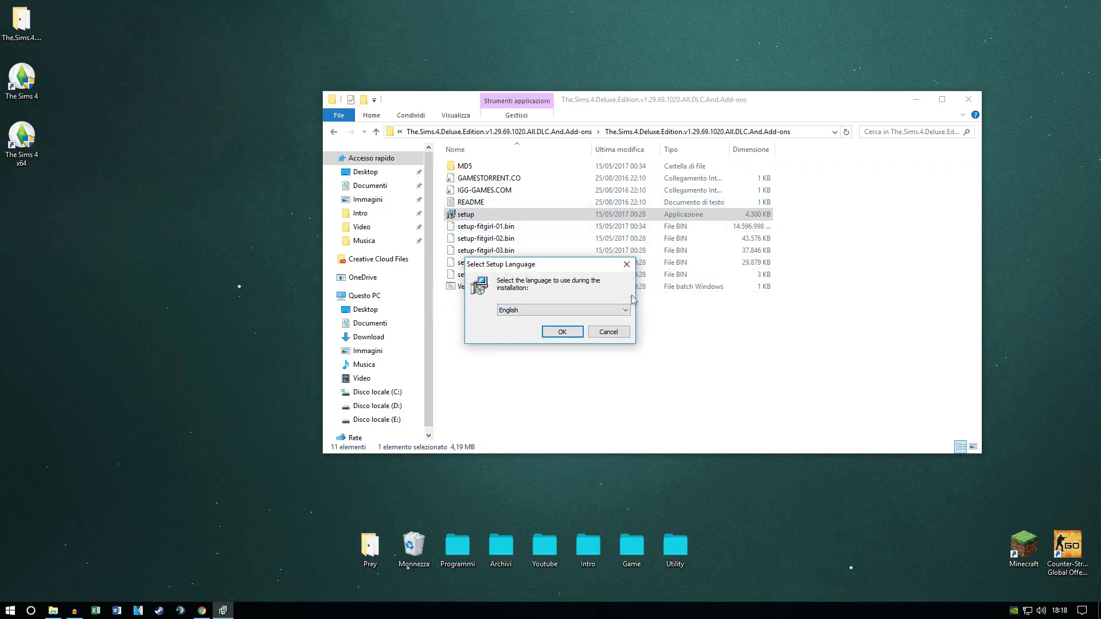
{"action": "left_click", "coordinate": [612, 314]}
{"action": "left_click", "coordinate": [564, 320]}
{"action": "left_click", "coordinate": [562, 333]}
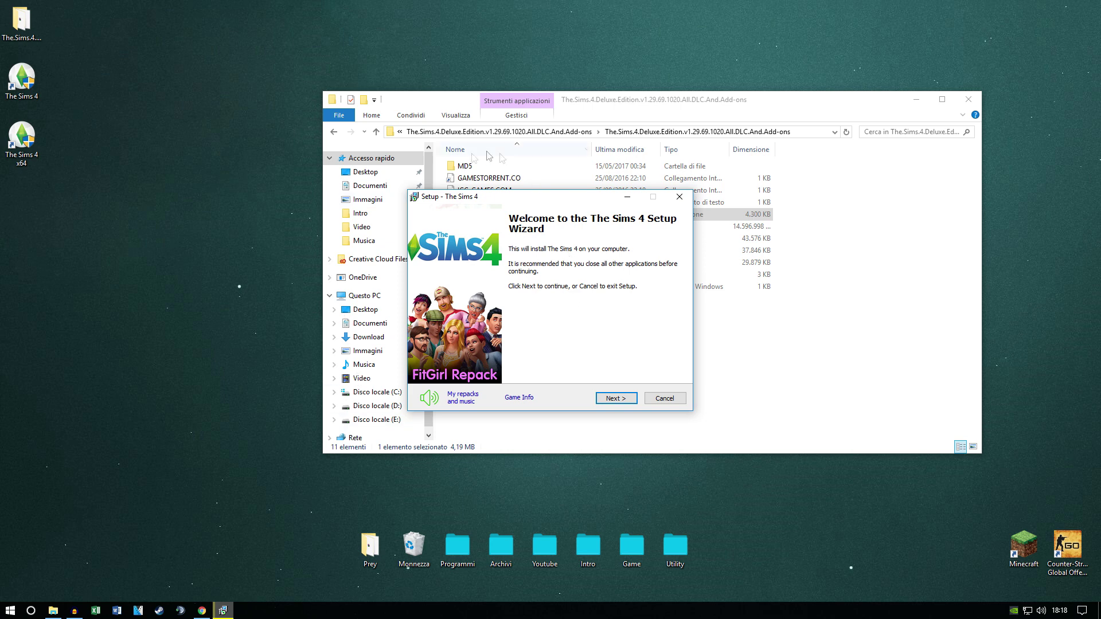
- Mute the installer music and proceed to component selection with D:\Games\The Sims 4 as the destination folder
{"action": "left_click", "coordinate": [429, 398]}
{"action": "left_click", "coordinate": [631, 400]}
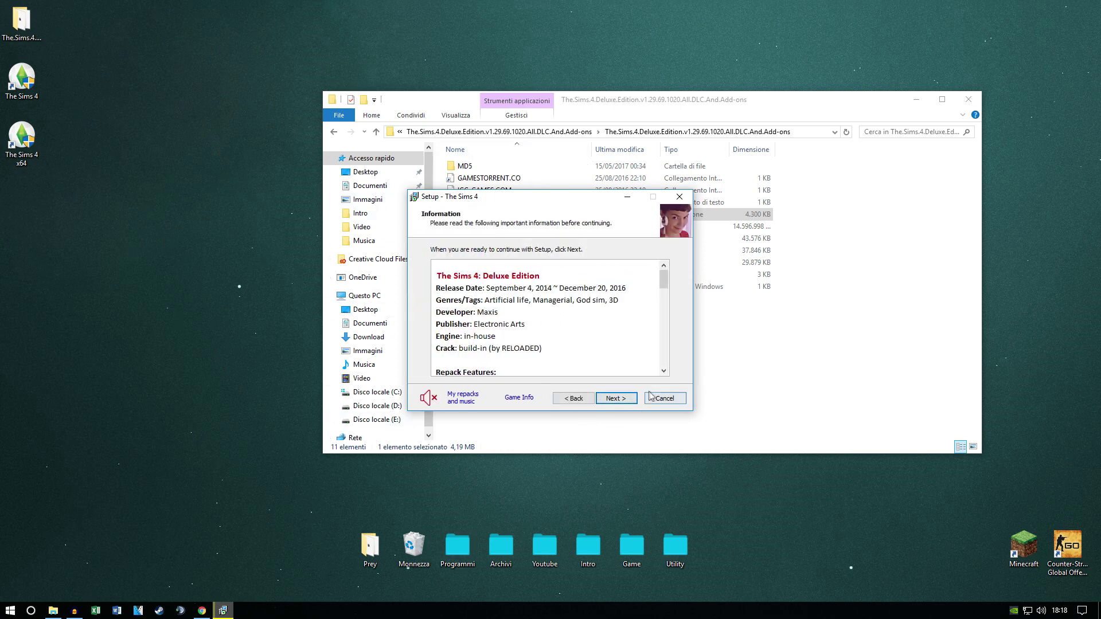
{"action": "left_click", "coordinate": [616, 398]}
{"action": "left_click", "coordinate": [546, 289]}
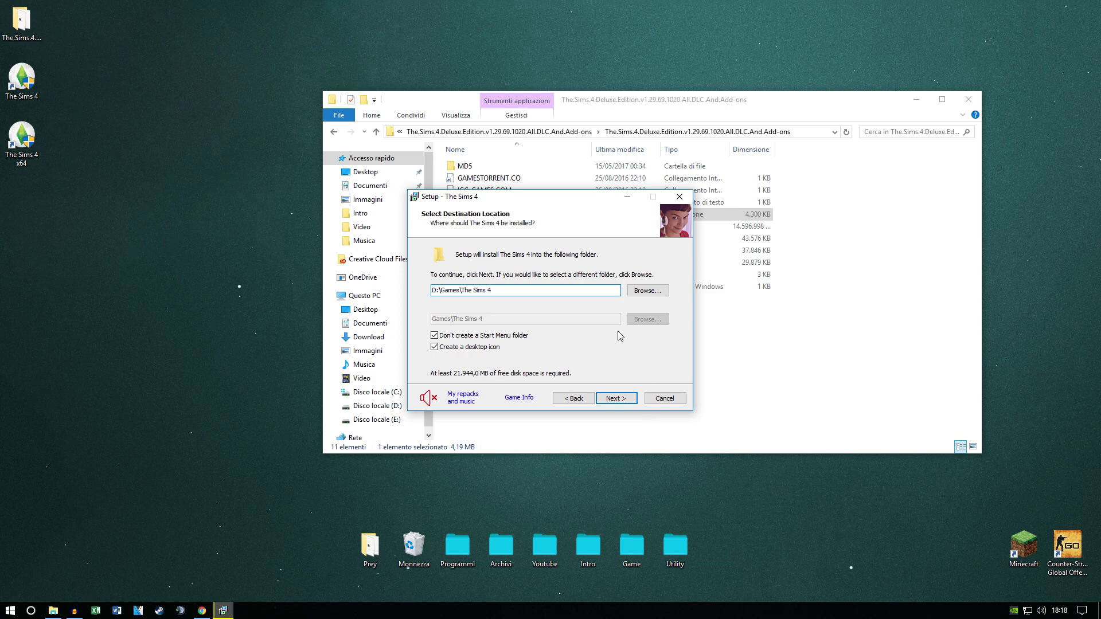
{"action": "left_click", "coordinate": [629, 396]}
- Mark Update DirectX and the C++ Redist 2010 SP1 and 2013 packages, x86 and x64, for installation
{"action": "scroll", "coordinate": [526, 317], "scroll_direction": "down", "scroll_amount": 1}
{"action": "scroll", "coordinate": [550, 318], "scroll_direction": "up", "scroll_amount": 1}
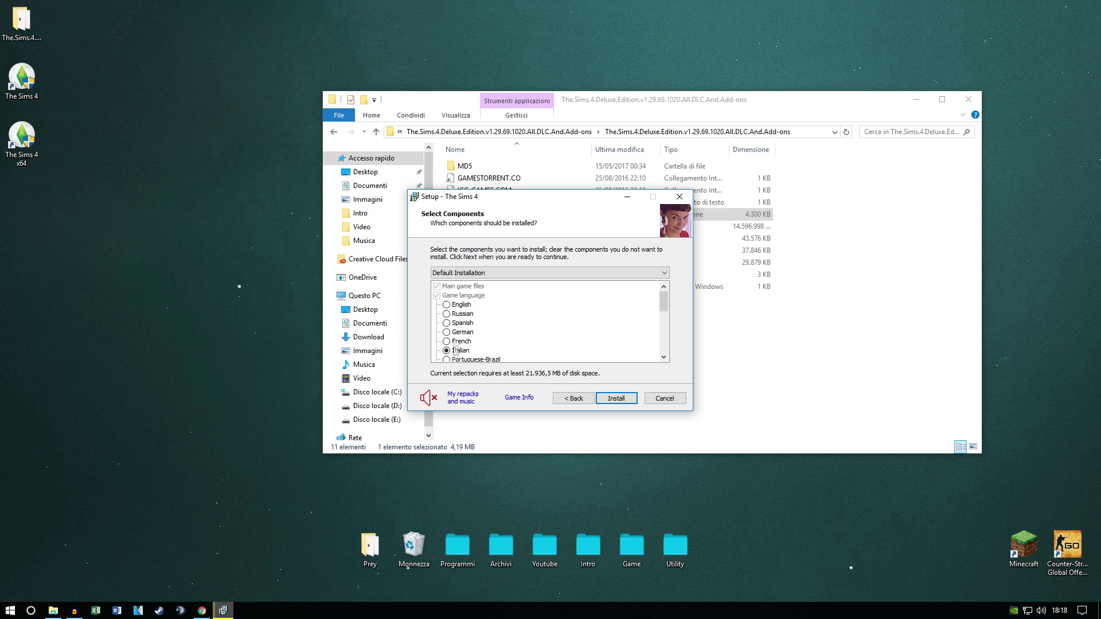
{"action": "scroll", "coordinate": [543, 308], "scroll_direction": "down", "scroll_amount": 5}
{"action": "scroll", "coordinate": [542, 308], "scroll_direction": "down", "scroll_amount": 1}
{"action": "left_click", "coordinate": [437, 314]}
{"action": "left_click", "coordinate": [437, 323]}
{"action": "left_click", "coordinate": [437, 332]}
{"action": "left_click", "coordinate": [437, 342]}
{"action": "left_click", "coordinate": [438, 351]}
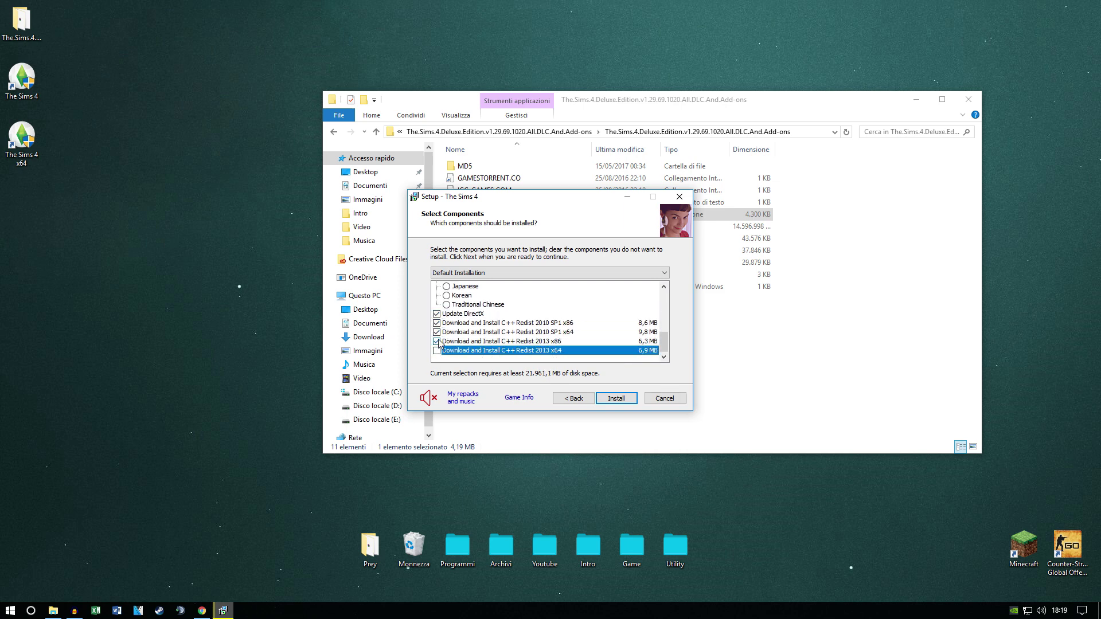
- Deselect Update DirectX and all the C++ Redist packages, and exit the setup without installing
{"action": "left_click", "coordinate": [436, 341]}
{"action": "left_click", "coordinate": [436, 332]}
{"action": "left_click", "coordinate": [436, 323]}
{"action": "left_click", "coordinate": [436, 314]}
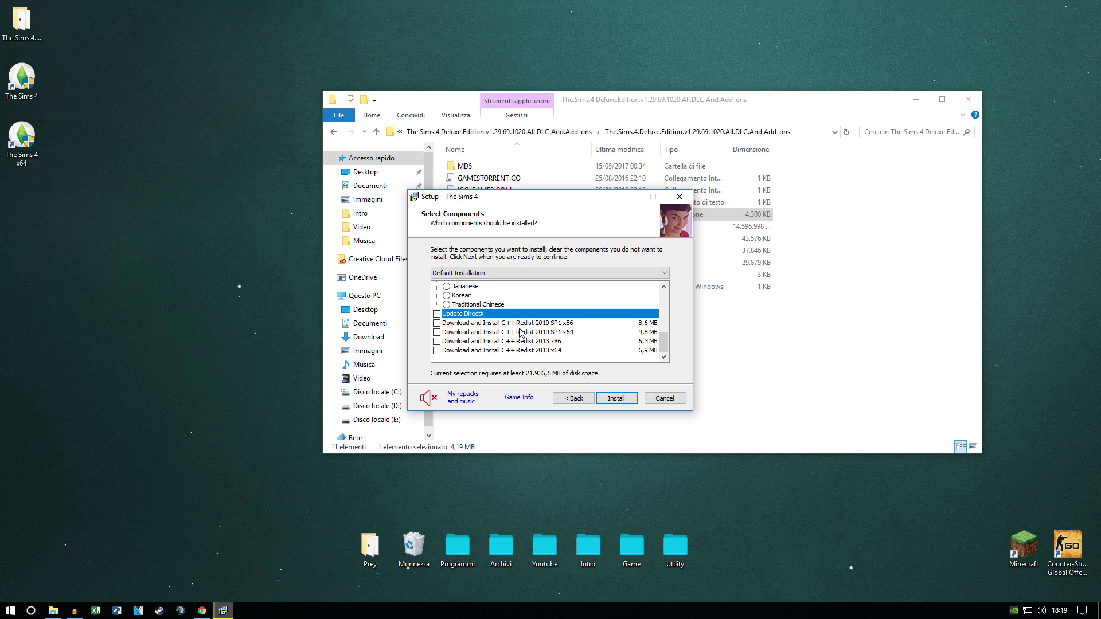
{"action": "left_click", "coordinate": [679, 196]}
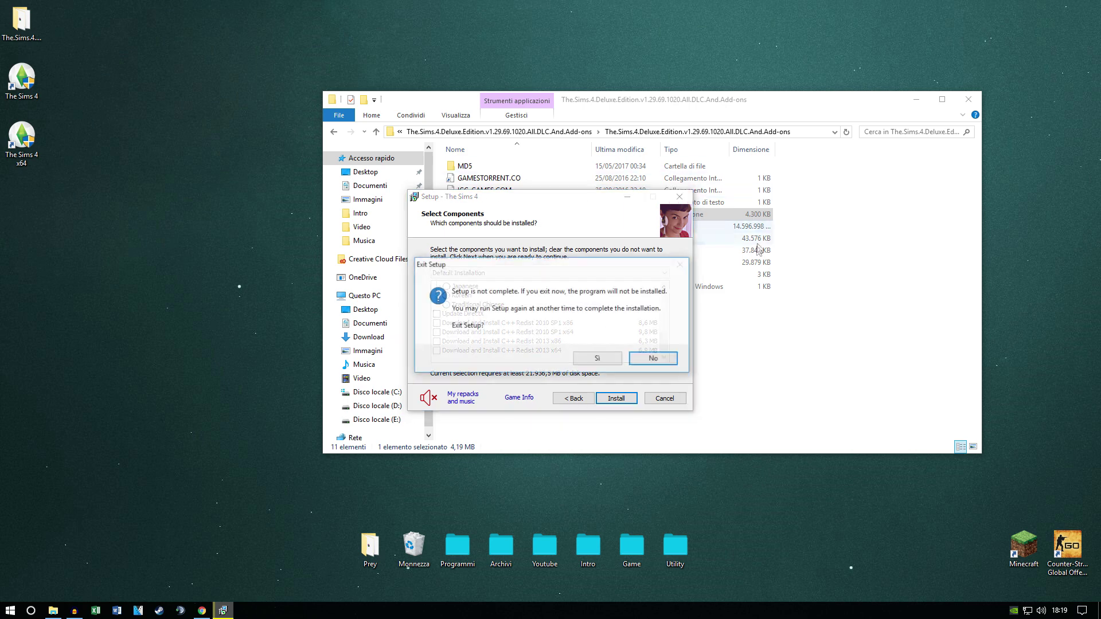
{"action": "key", "text": "Return"}
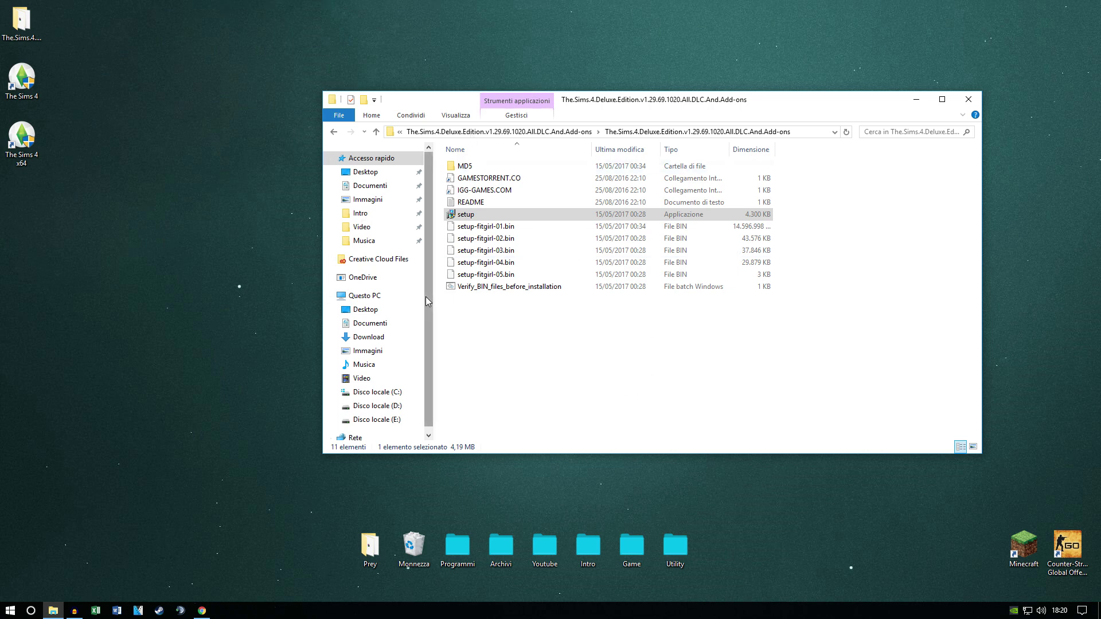
- Close the extracted game folder's window and move that folder's icon below the two Sims 4 shortcuts on the desktop
{"action": "left_click", "coordinate": [968, 100]}
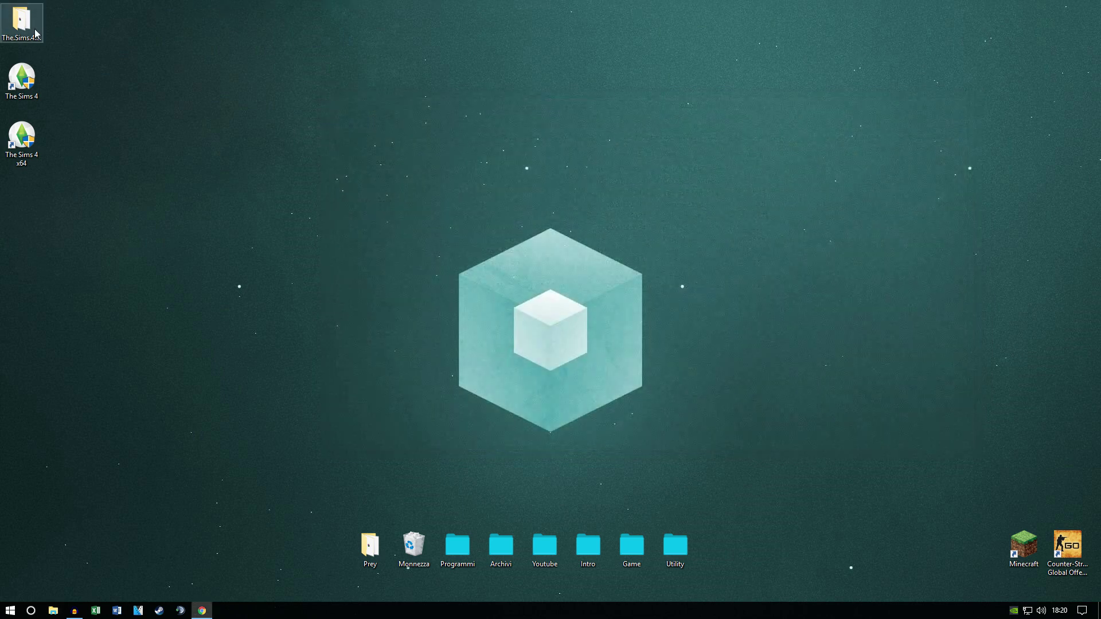
{"action": "left_click_drag", "start_coordinate": [172, 81], "coordinate": [119, 94]}
{"action": "left_click_drag", "start_coordinate": [22, 23], "coordinate": [21, 259]}
- Discard the non-x64 The Sims 4 desktop shortcut into the Monnezza recycle bin and empty the bin
{"action": "left_click", "coordinate": [14, 94]}
{"action": "left_click_drag", "start_coordinate": [14, 94], "coordinate": [417, 542]}
{"action": "right_click", "coordinate": [417, 542]}
{"action": "left_click", "coordinate": [455, 476]}
{"action": "left_click", "coordinate": [592, 315]}
- Rename the The Sims 4 x64 desktop shortcut as The Sims 4, granting administrator permission for the change
{"action": "left_click", "coordinate": [31, 166]}
{"action": "left_click", "coordinate": [32, 166]}
{"action": "key", "text": "End"}
{"action": "key", "text": "BackSpace"}
{"action": "key", "text": "BackSpace"}
{"action": "key", "text": "BackSpace"}
{"action": "key", "text": "BackSpace"}
{"action": "key", "text": "Return"}
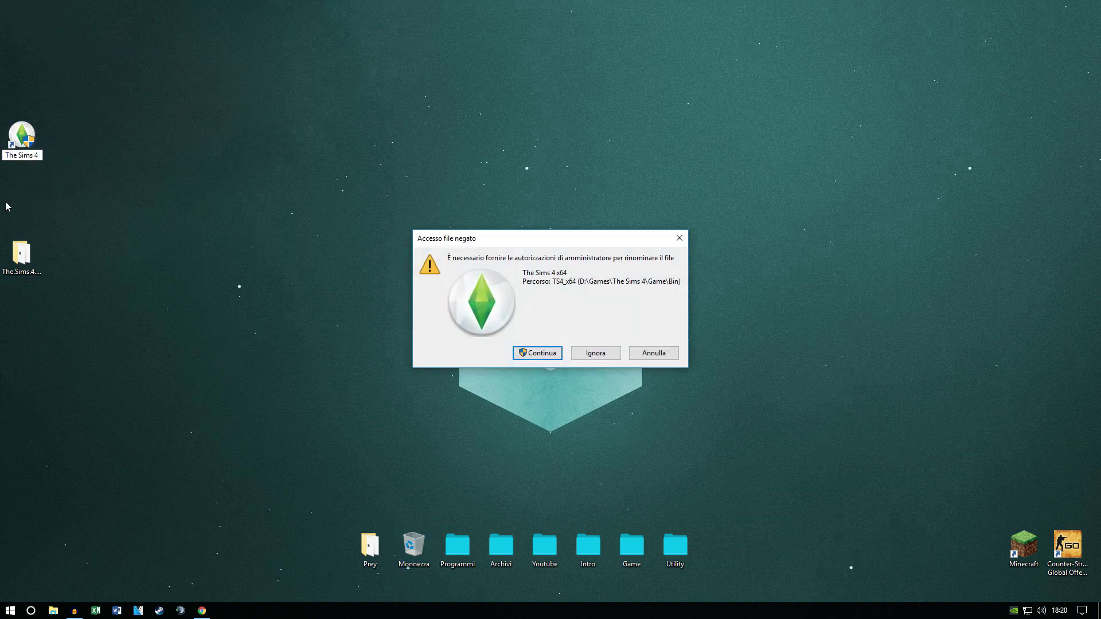
{"action": "left_click", "coordinate": [548, 353]}
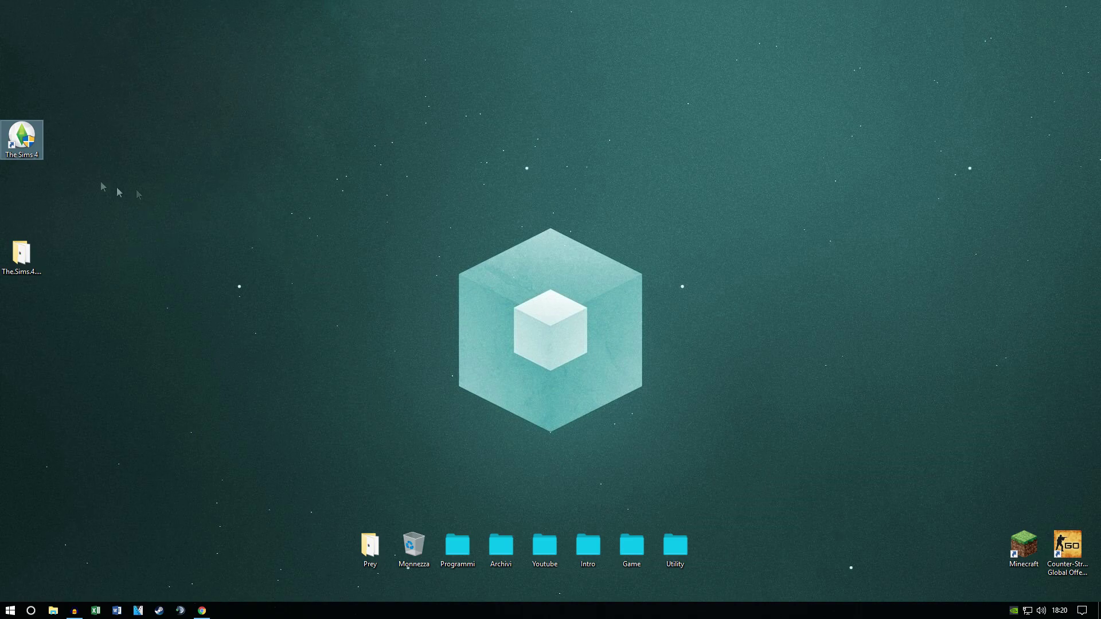
- Launch the game from the The Sims 4 desktop shortcut and allow TS4_x64.exe to make changes to the device
{"action": "double_click", "coordinate": [36, 137]}
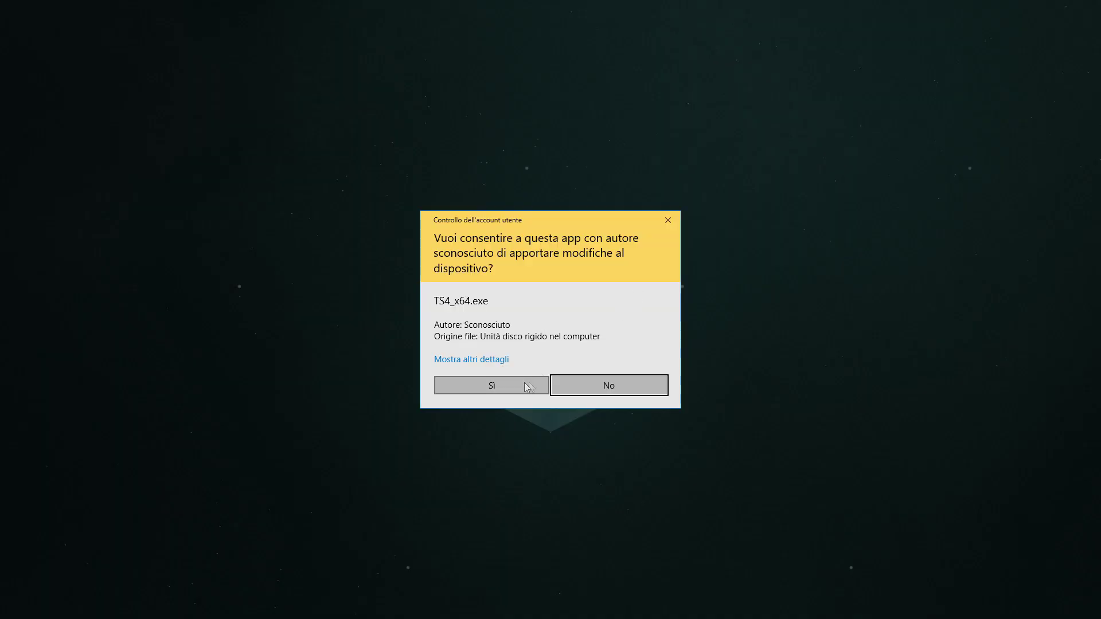
{"action": "left_click", "coordinate": [496, 385]}
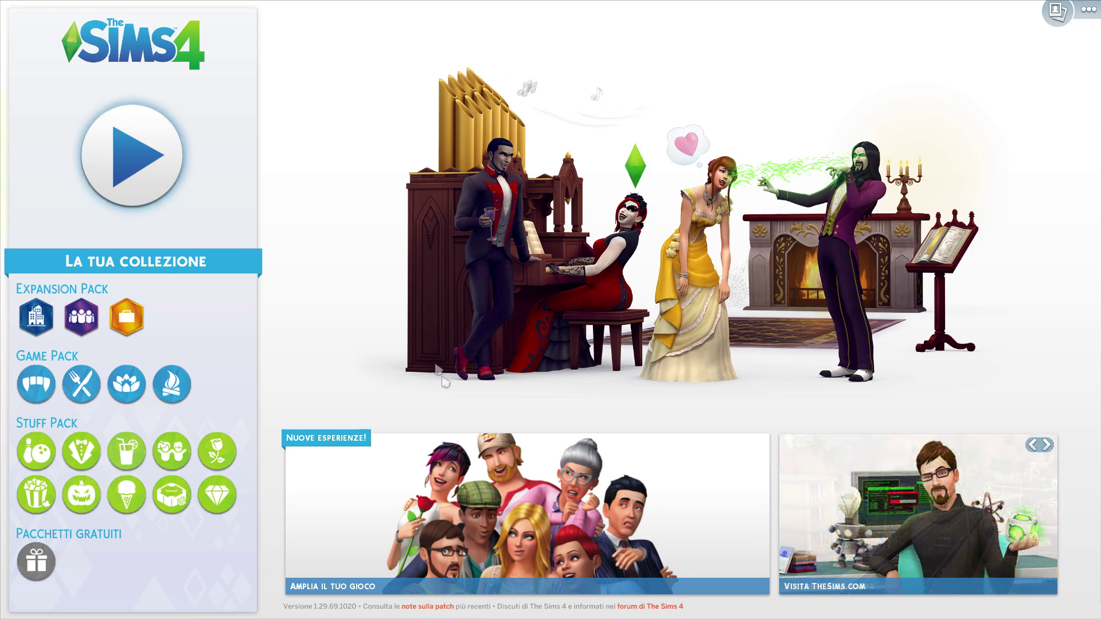
- Bring up the game menu from the main screen and exit the game, answering the exit prompt
{"action": "key", "text": "Escape"}
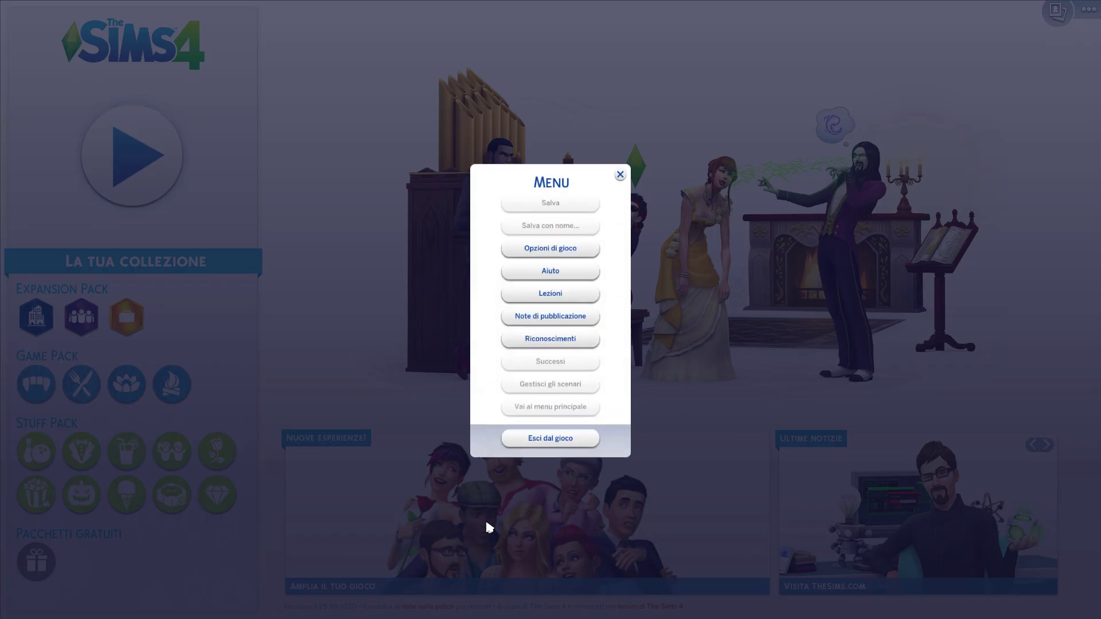
{"action": "left_click", "coordinate": [551, 439]}
{"action": "left_click", "coordinate": [635, 362]}
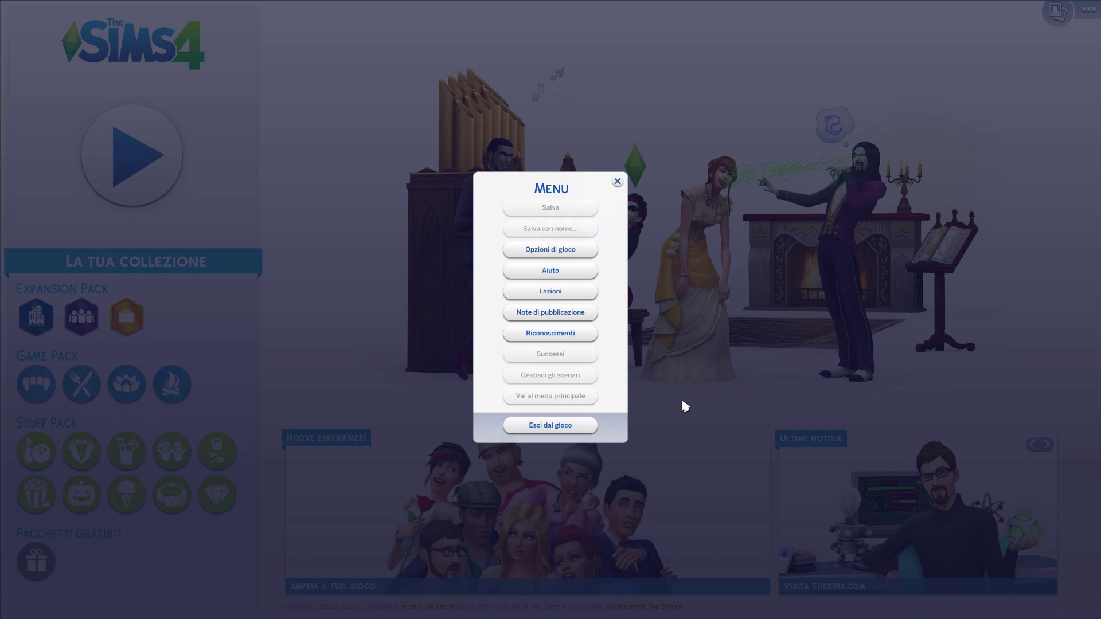